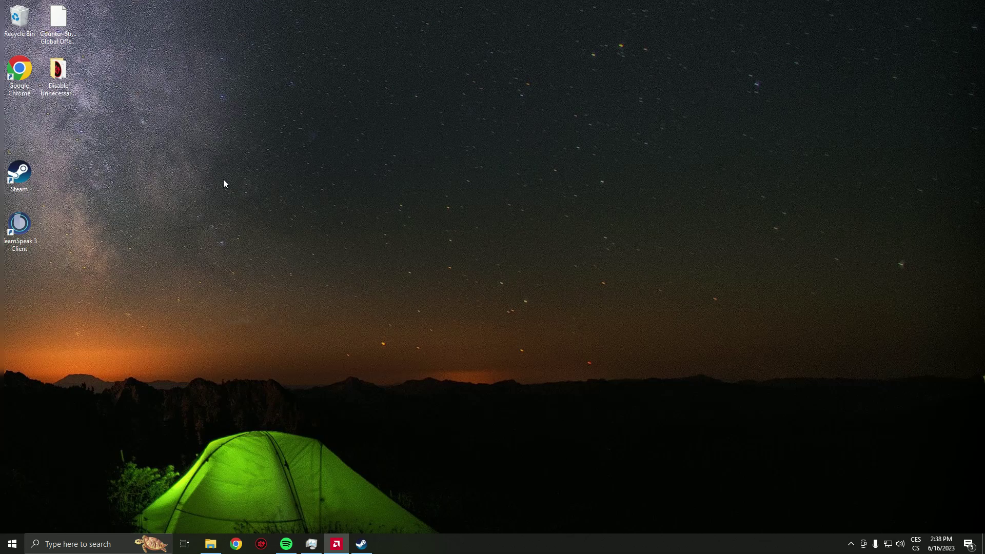
Step: Exit Steam completely through the Exit Steam option on its tray icon
left_click(361, 544)
mouse_move(831, 10)
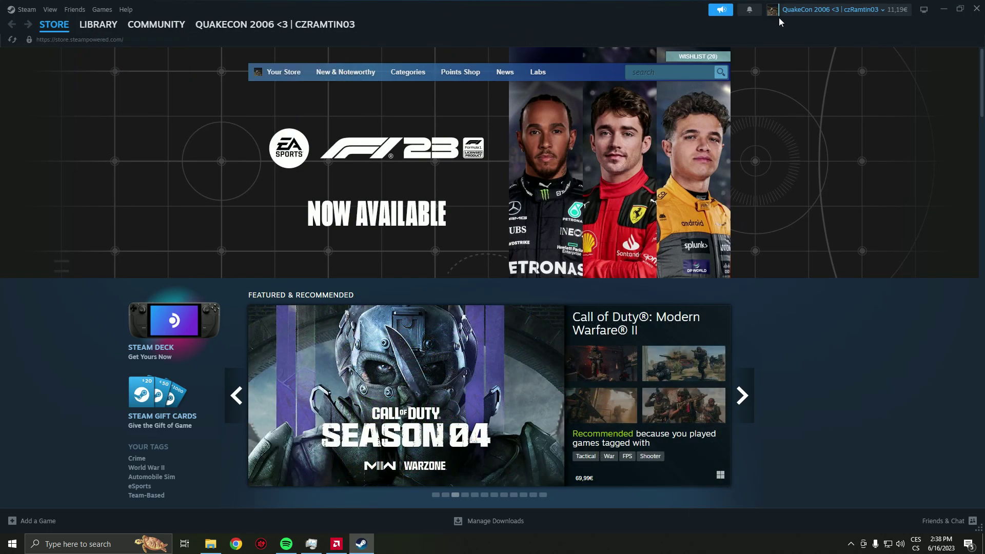
left_click(945, 13)
left_click(851, 545)
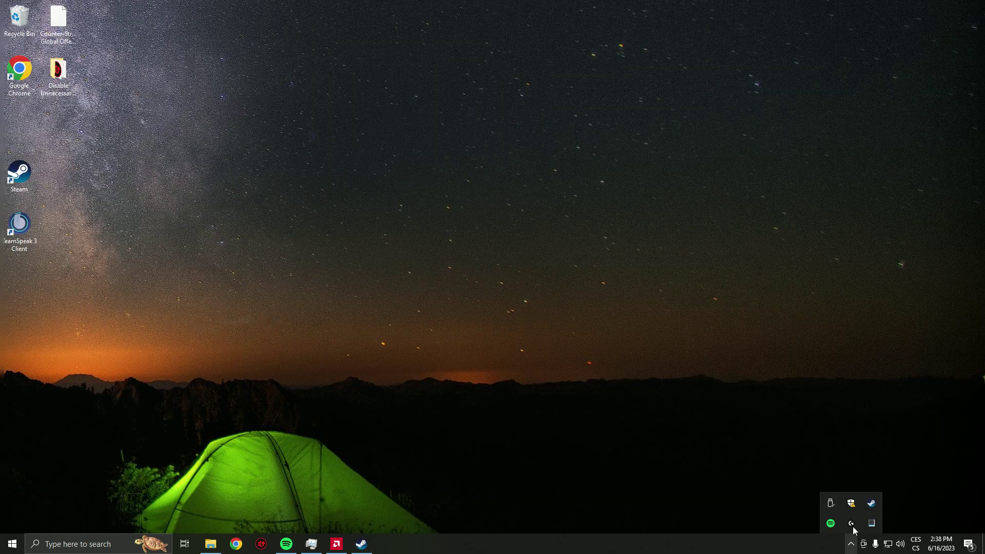
right_click(872, 504)
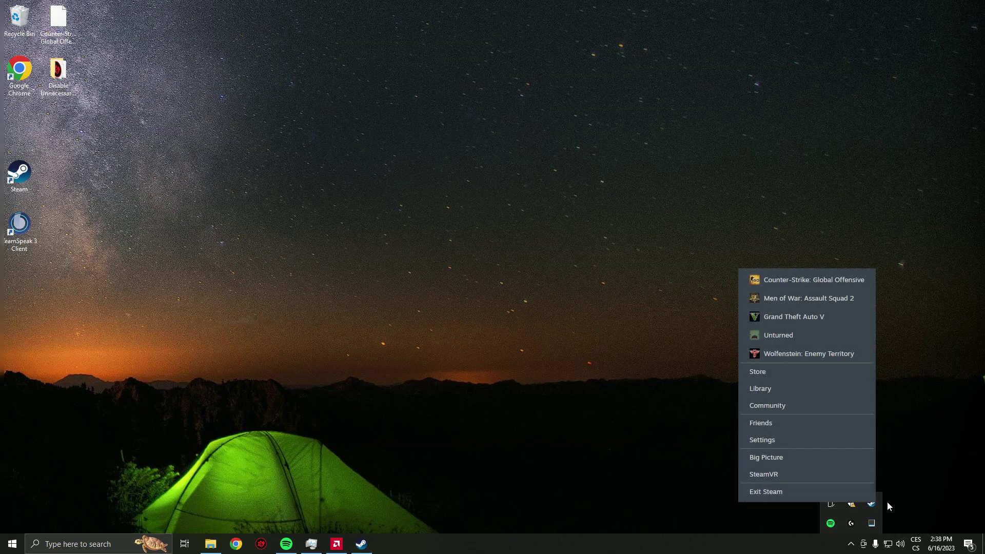
left_click(824, 499)
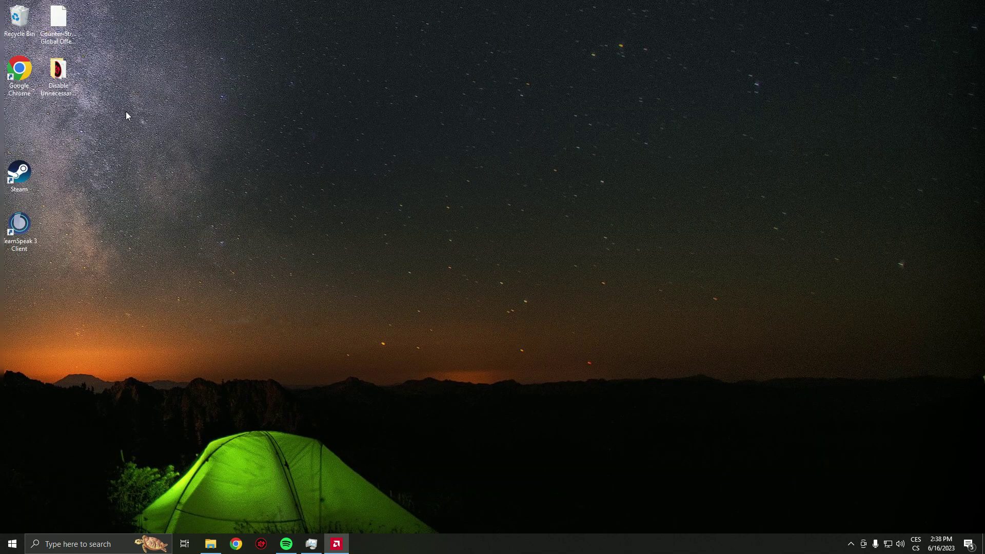
left_click(19, 176)
Step: Start a new desktop shortcut targeting C:\Program Files (x86)\Steam\steam.exe
right_click(39, 136)
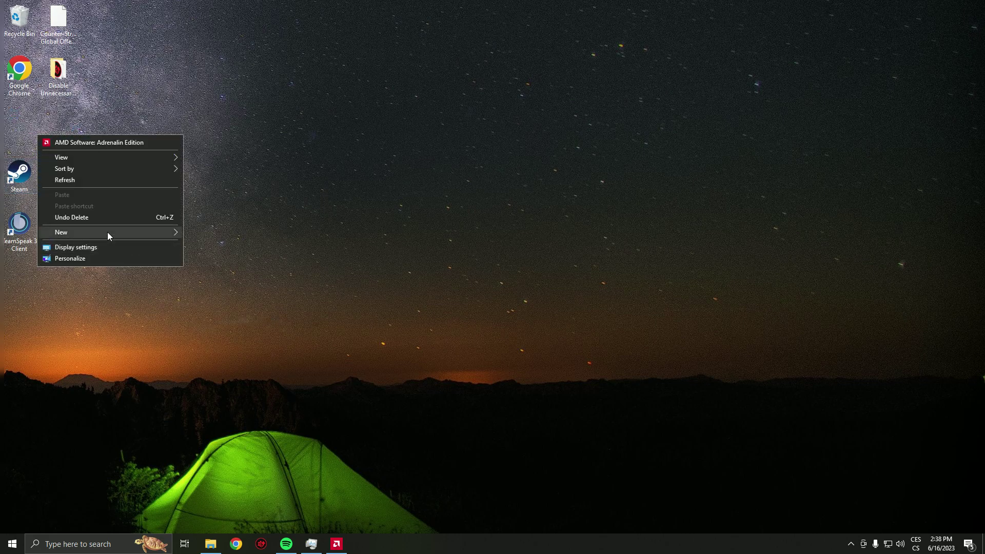
mouse_move(61, 232)
left_click(228, 241)
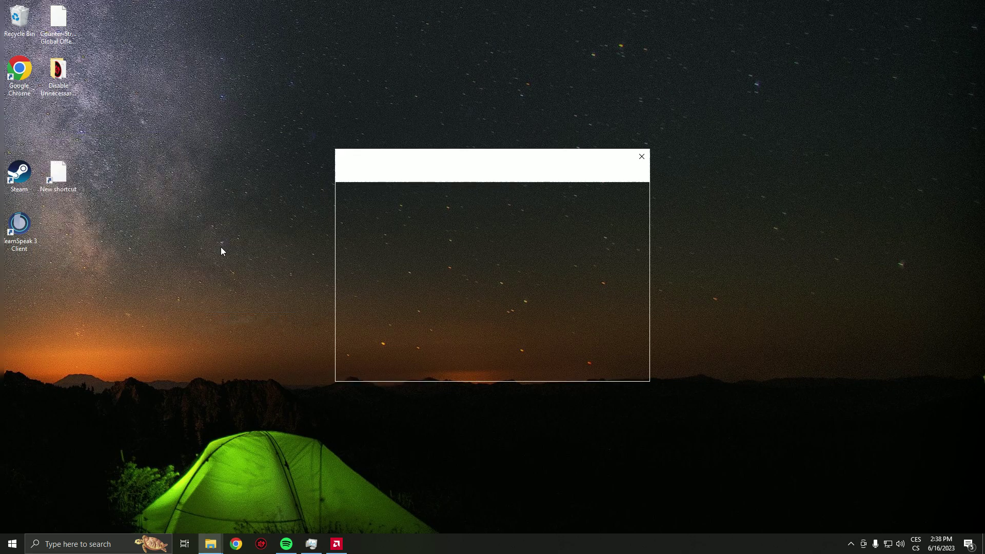
left_click(609, 261)
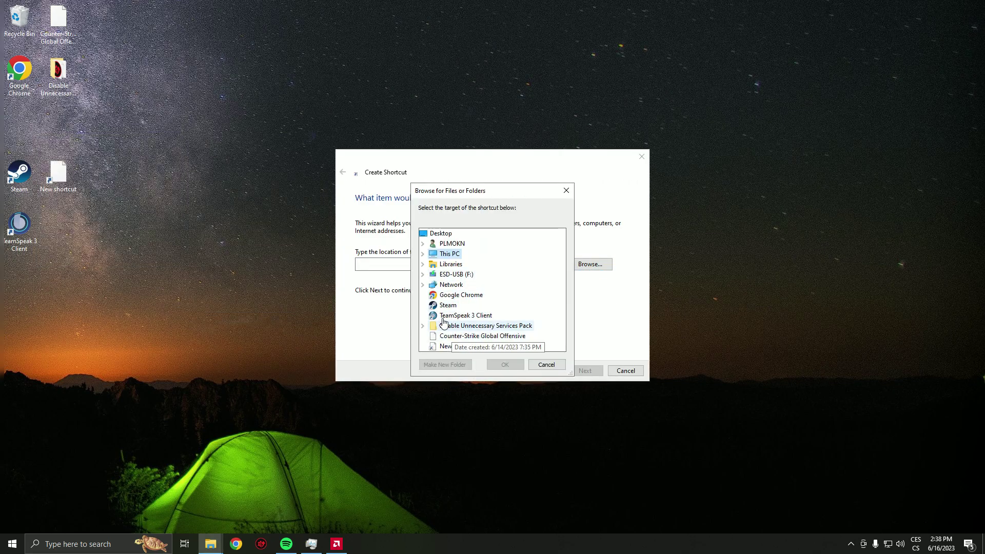
left_click(423, 254)
scroll(435, 308, "down", 3)
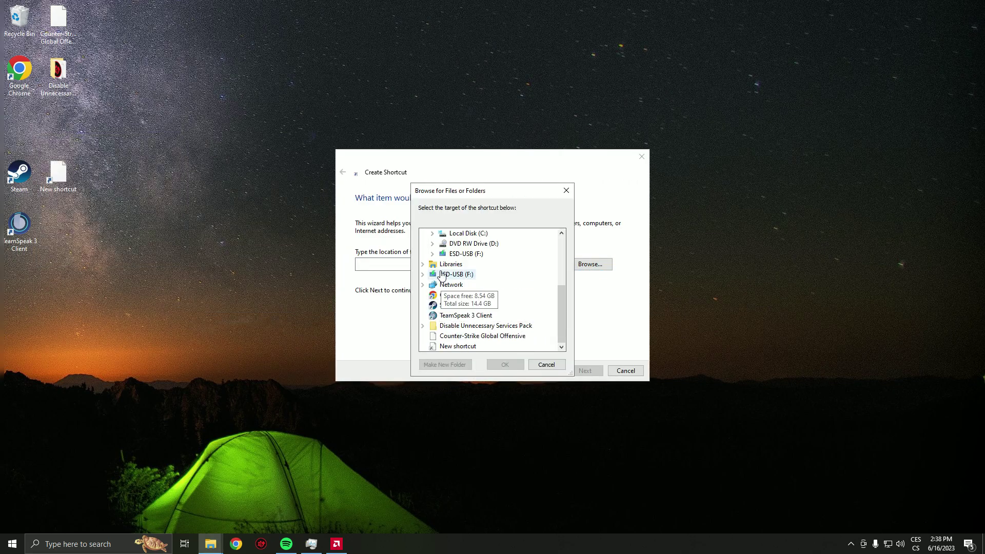
scroll(440, 271, "up", 1)
double_click(441, 265)
scroll(463, 293, "down", 2)
scroll(473, 279, "down", 2)
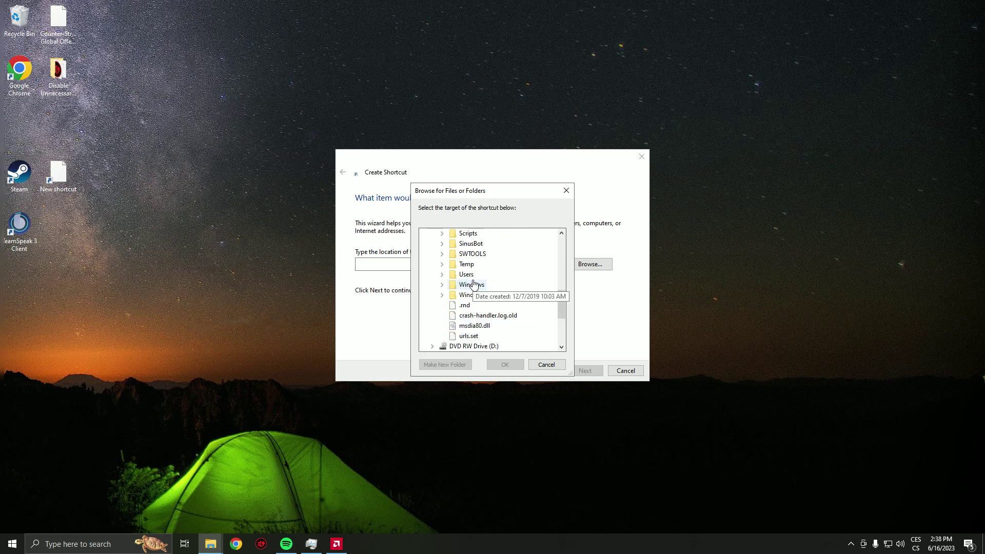
scroll(484, 285, "up", 1)
scroll(462, 289, "up", 1)
double_click(474, 284)
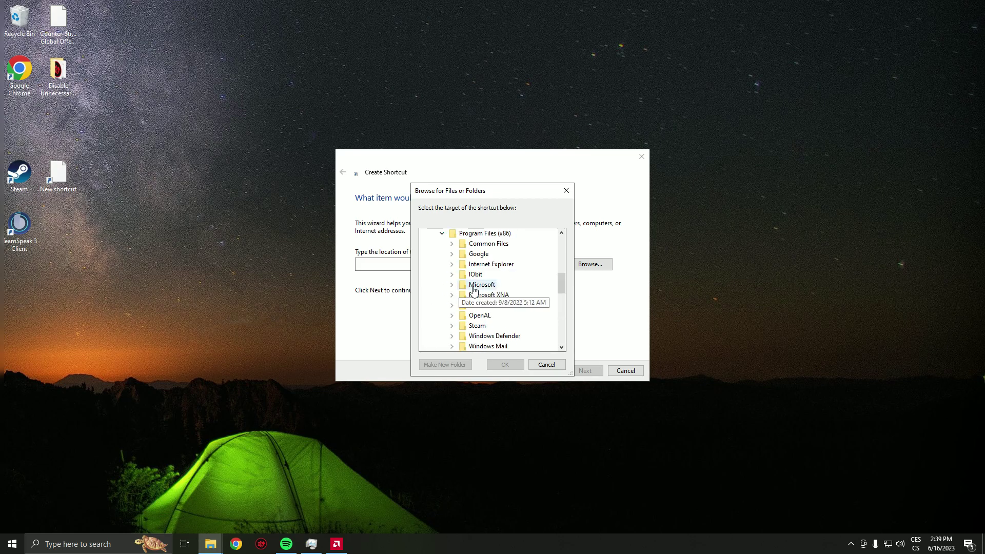
scroll(474, 289, "down", 3)
scroll(462, 278, "up", 2)
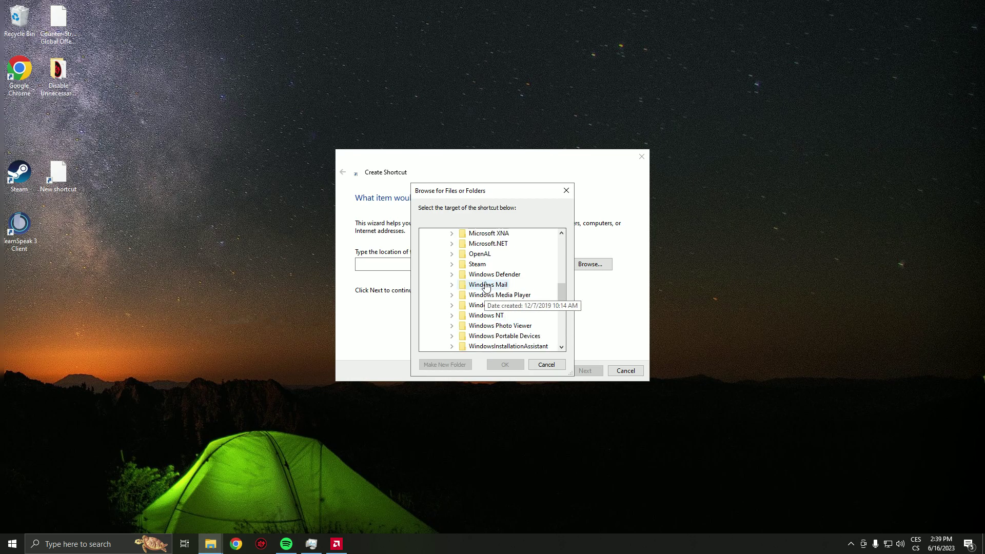
double_click(459, 265)
scroll(469, 277, "down", 4)
scroll(485, 289, "down", 5)
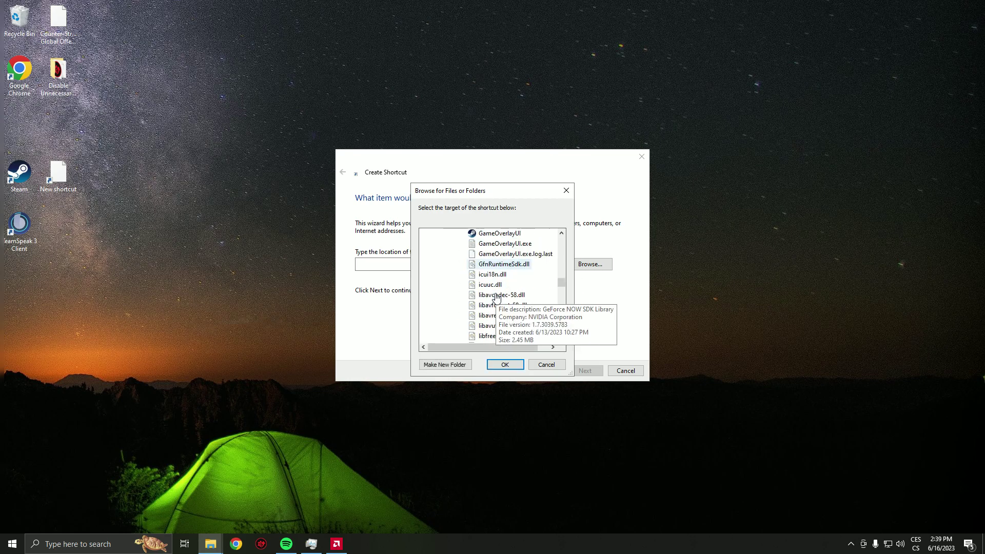
scroll(496, 298, "down", 3)
scroll(496, 297, "up", 1)
scroll(485, 278, "up", 1)
left_click(484, 246)
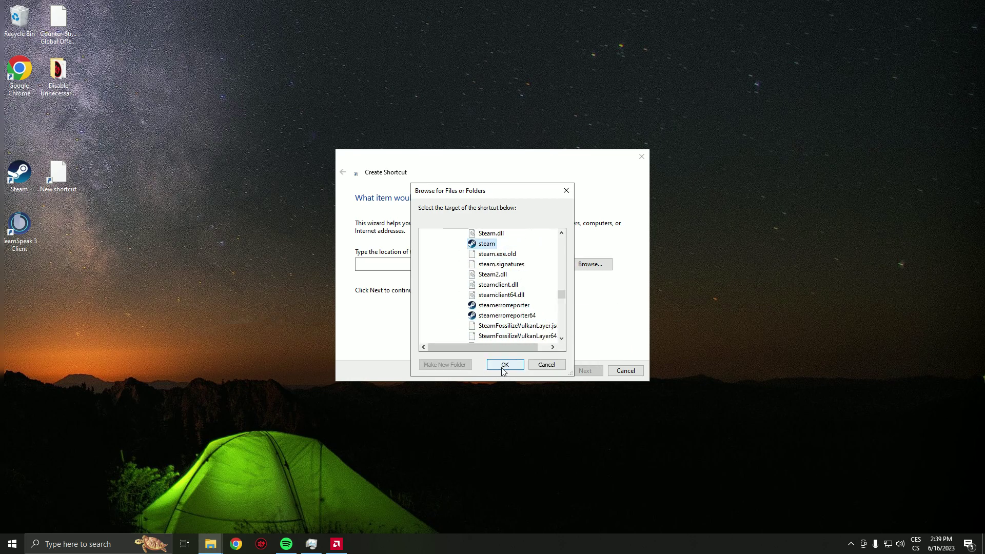
Step: Confirm the steam.exe target and finish the shortcut with the name 'called'
left_click(504, 366)
left_click(586, 370)
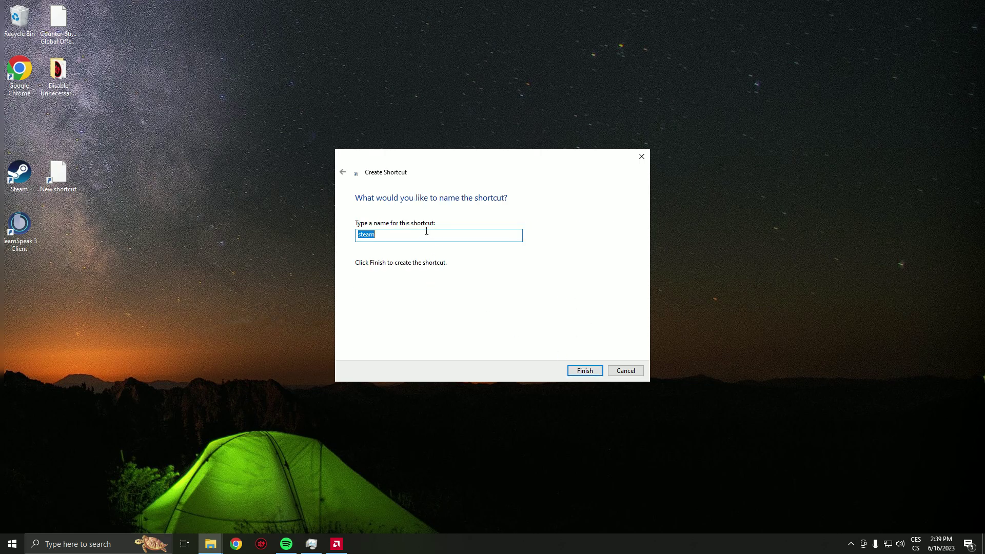
type("called")
left_click(585, 370)
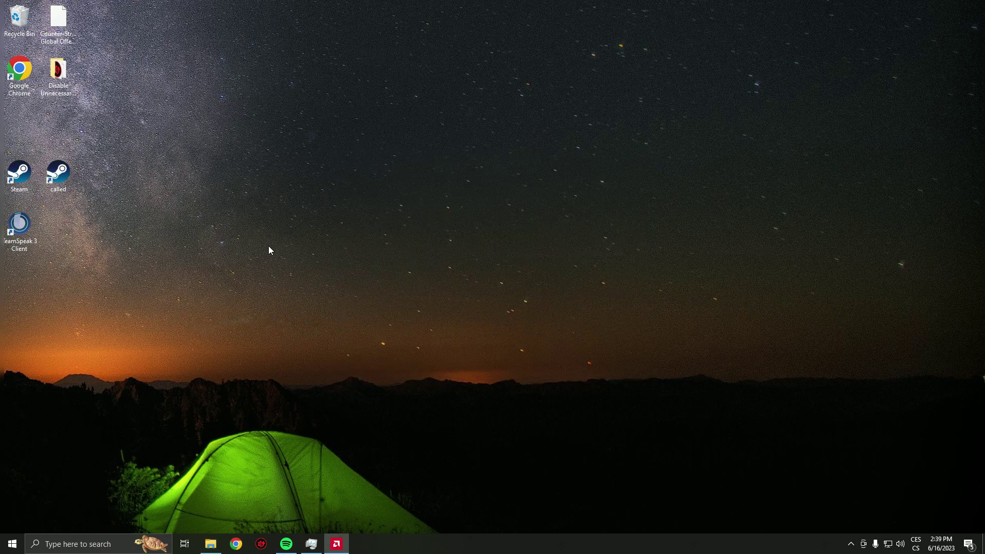
Step: Append ' steam -vgui' to the 'called' shortcut's Target, apply, and close Properties
right_click(69, 168)
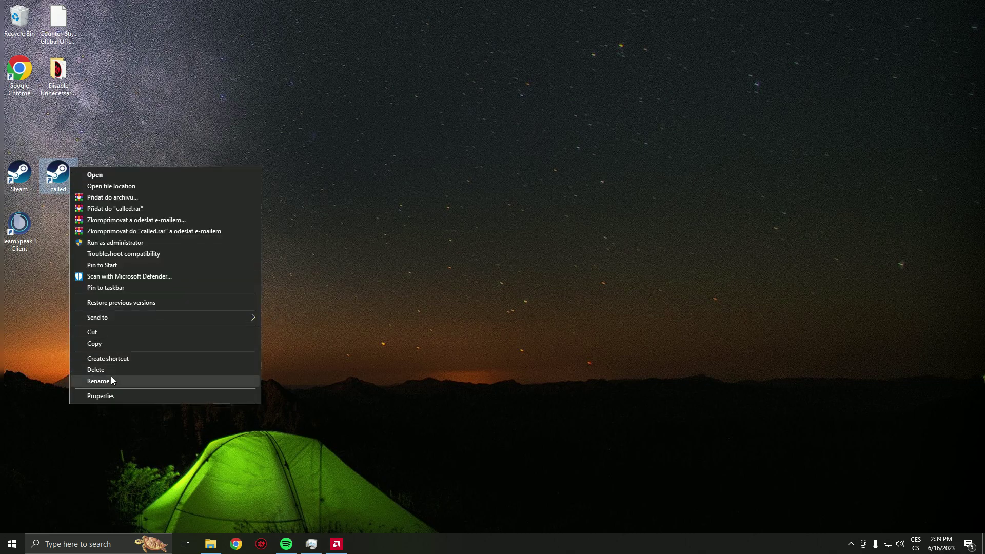
left_click(116, 395)
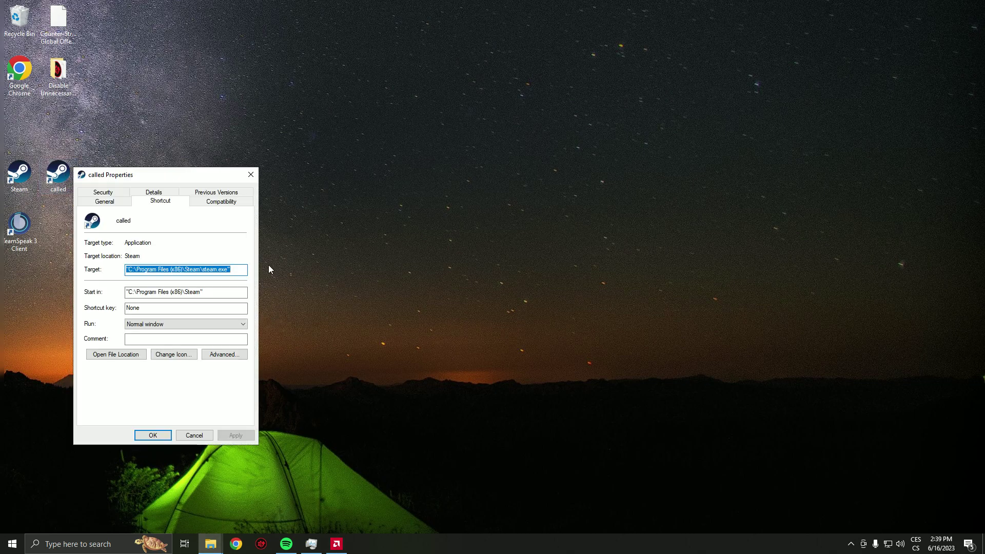
left_click(237, 271)
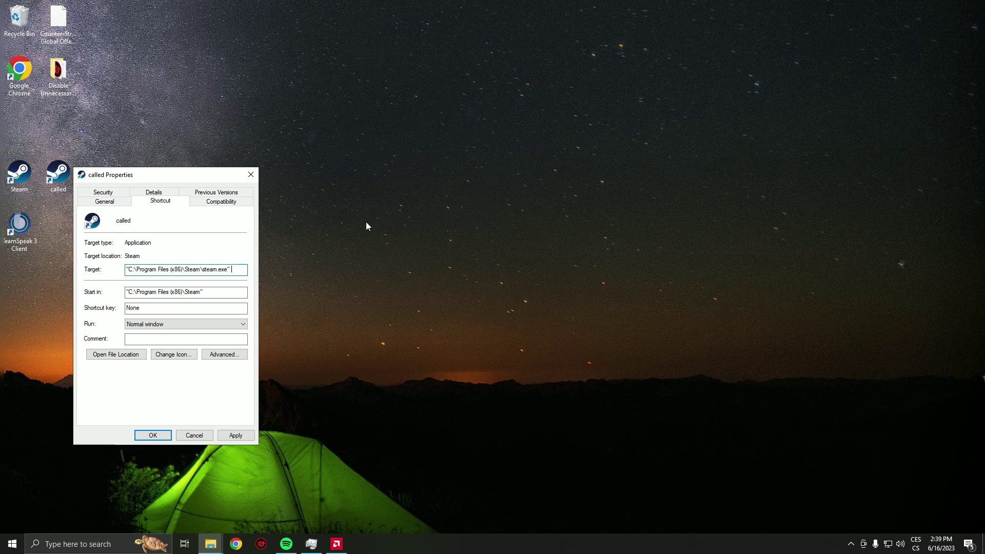
type("steam -vgui")
left_click(236, 436)
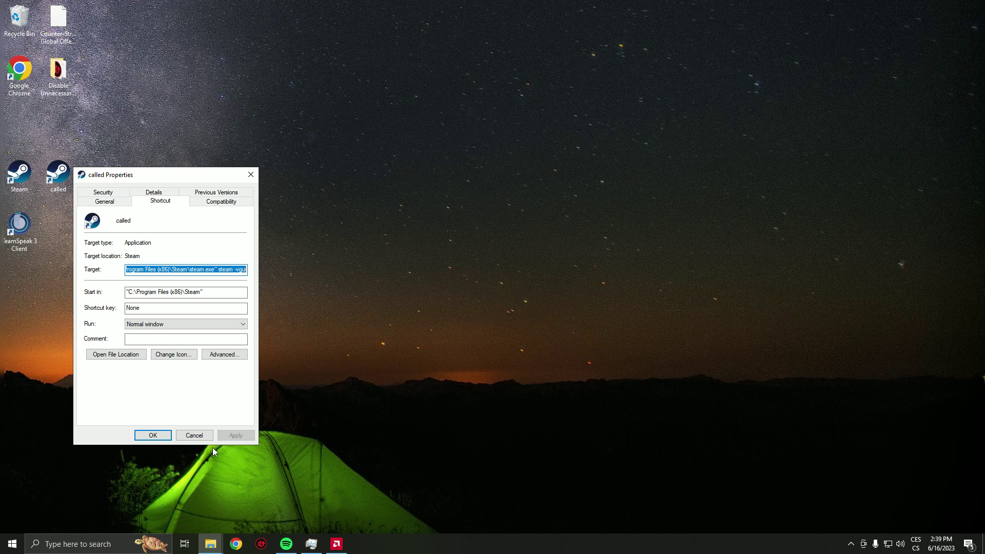
key("Return")
Step: Launch Steam from the 'called' desktop shortcut to get the old UI
double_click(72, 170)
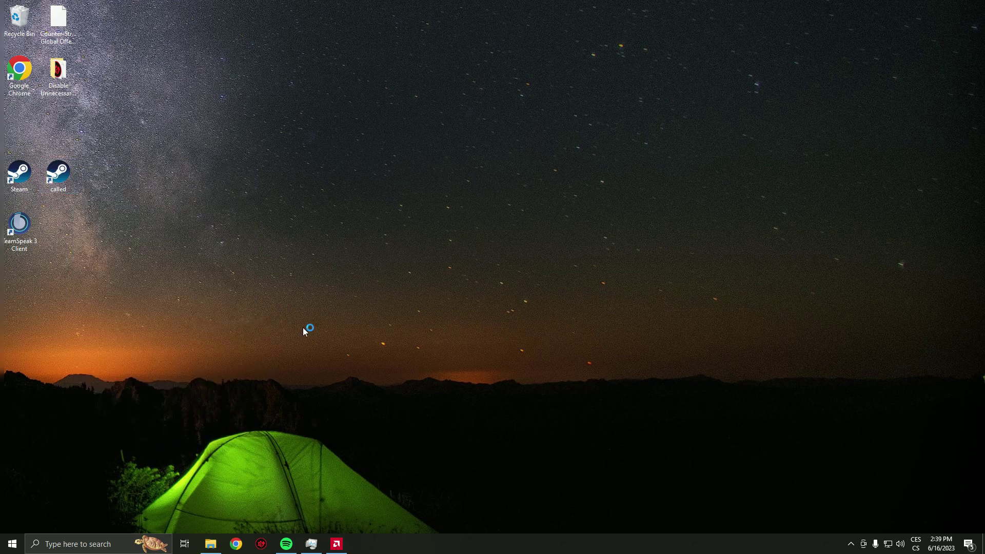